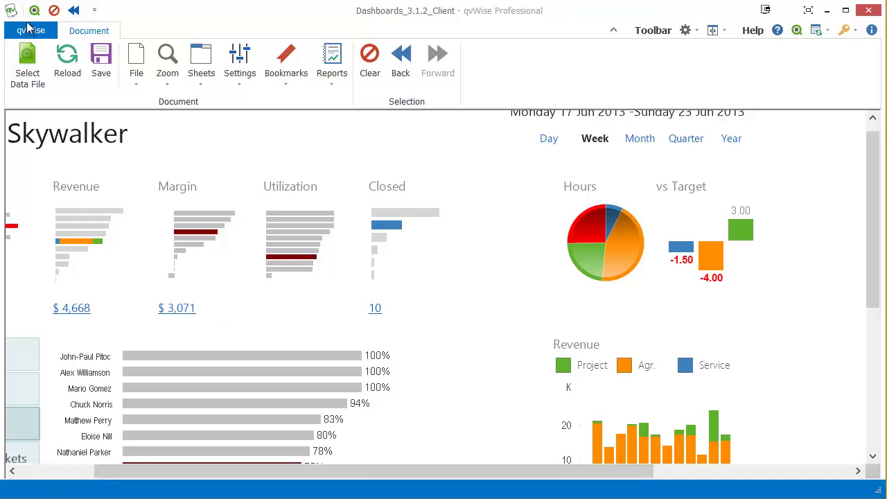
# - Open the qvWise-Targets.xlsx workbook from the local qvWise folder
pyautogui.click(29, 34)
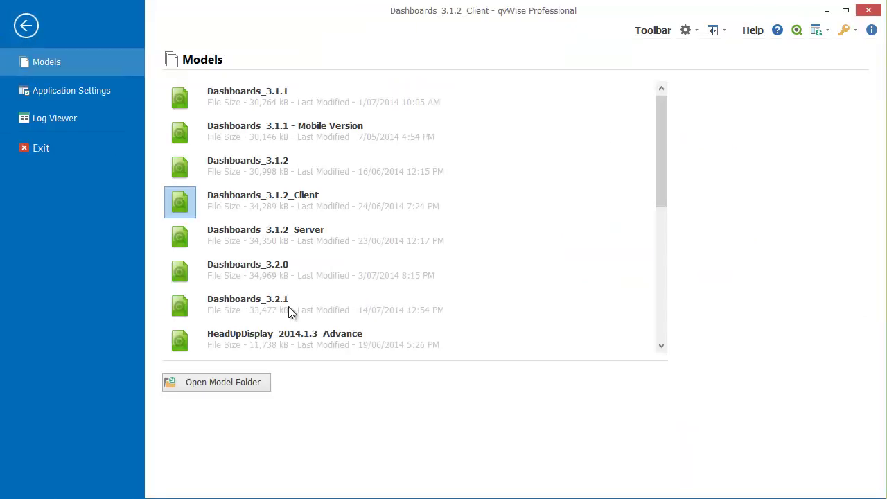
pyautogui.press('Escape')
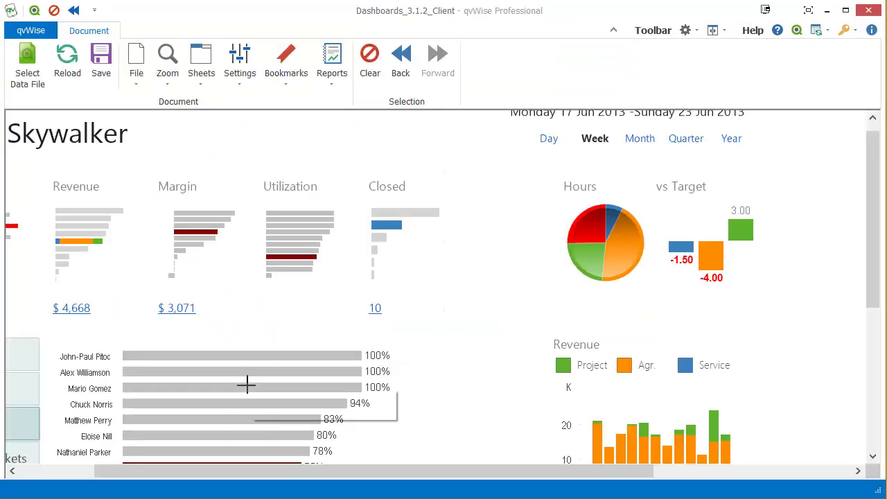
pyautogui.moveTo(560, 54); pyautogui.dragTo(357, 23)
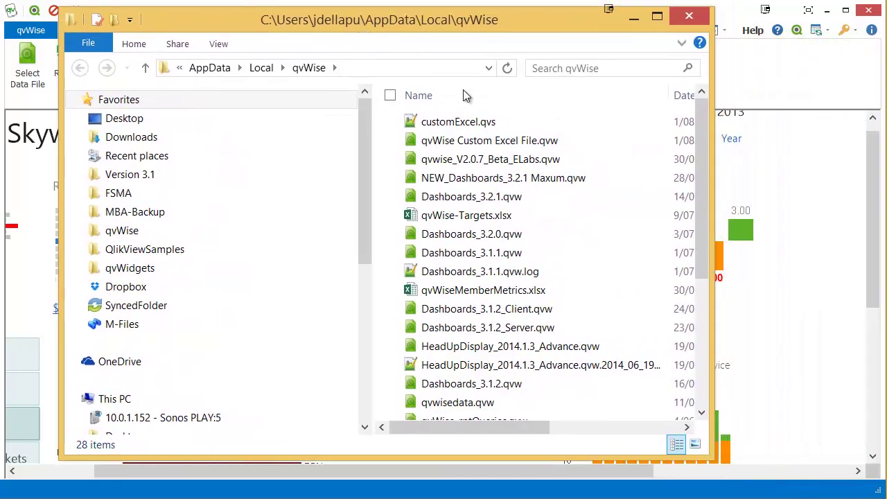
pyautogui.click(439, 220)
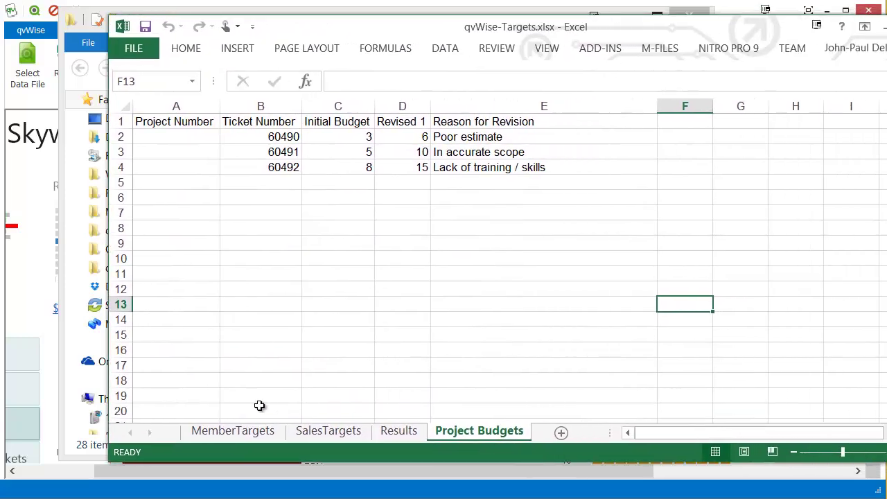
# - Examine the StartTime and Standard Hours columns on the MemberTargets sheet
pyautogui.click(242, 438)
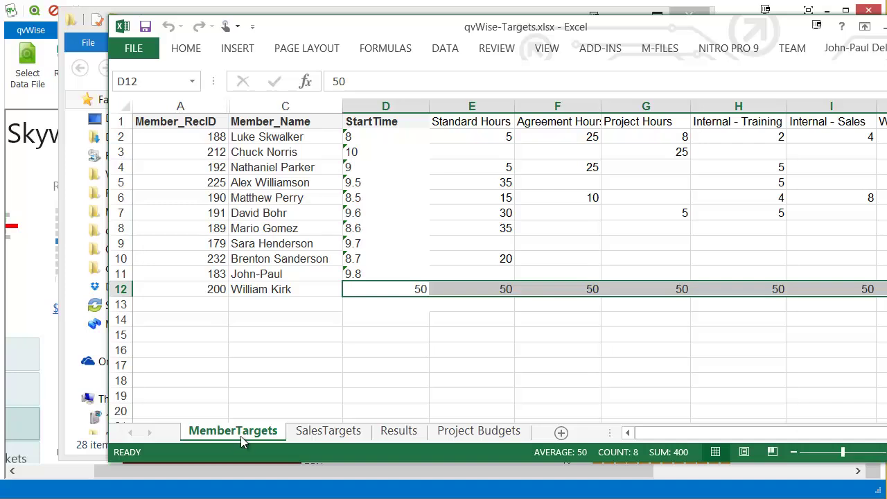
pyautogui.click(394, 121)
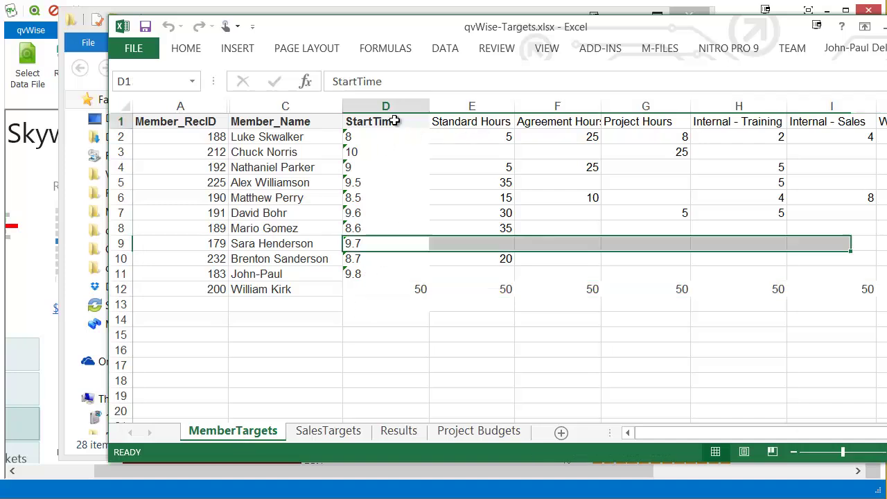
pyautogui.click(486, 125)
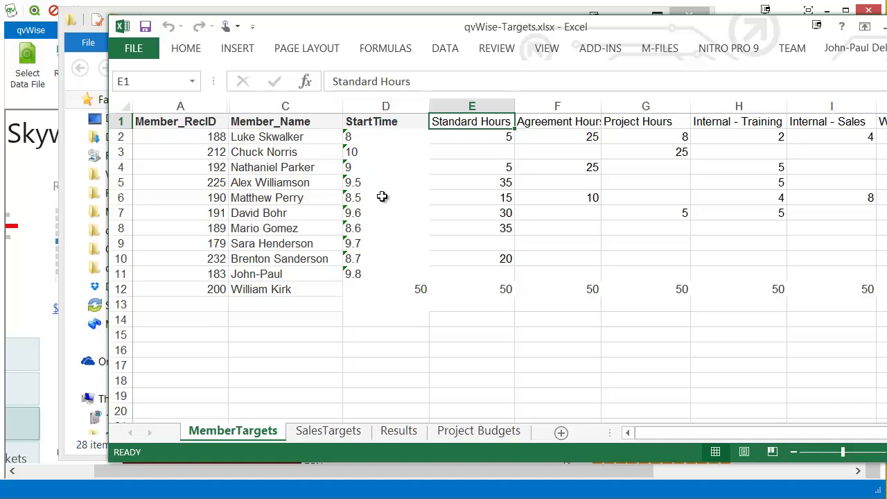
pyautogui.click(491, 139)
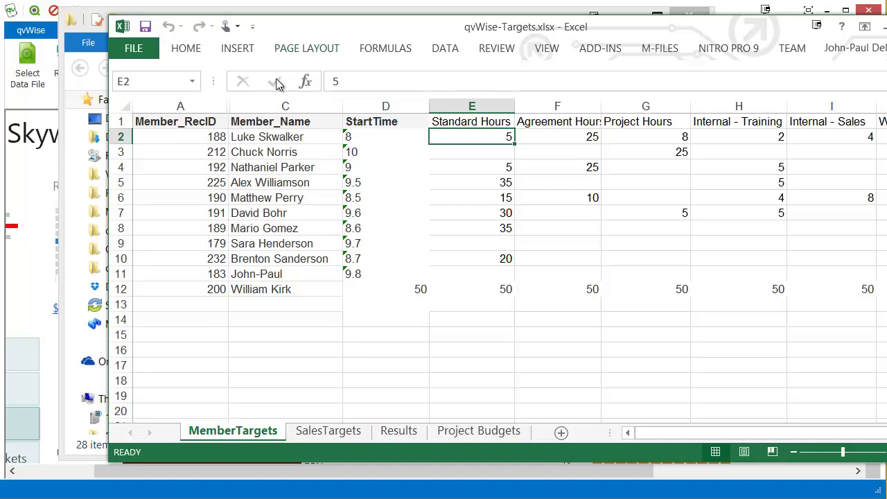
# - Switch to qvWise and load the model named qvWise Custom Excel File
pyautogui.click(30, 37)
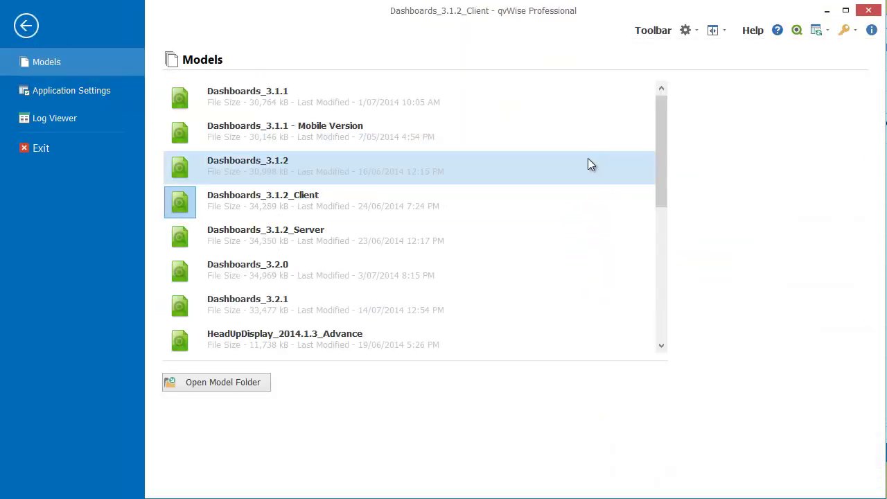
pyautogui.moveTo(663, 119); pyautogui.dragTo(662, 201)
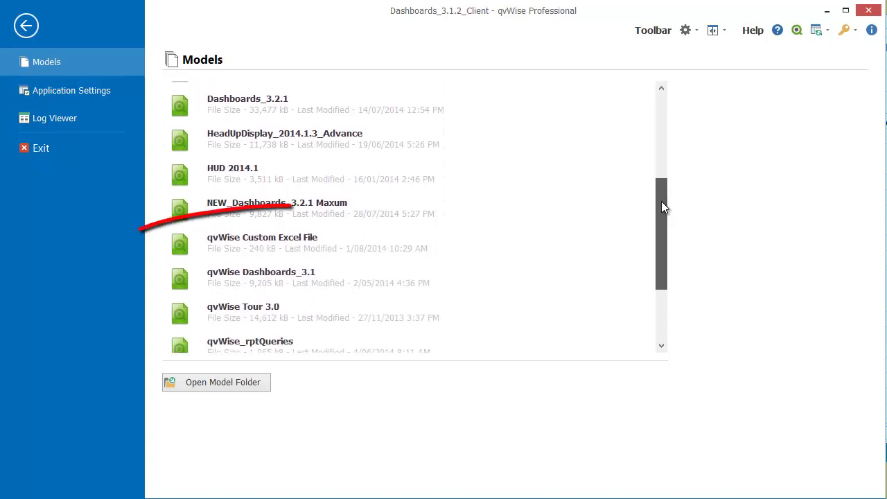
pyautogui.click(340, 241)
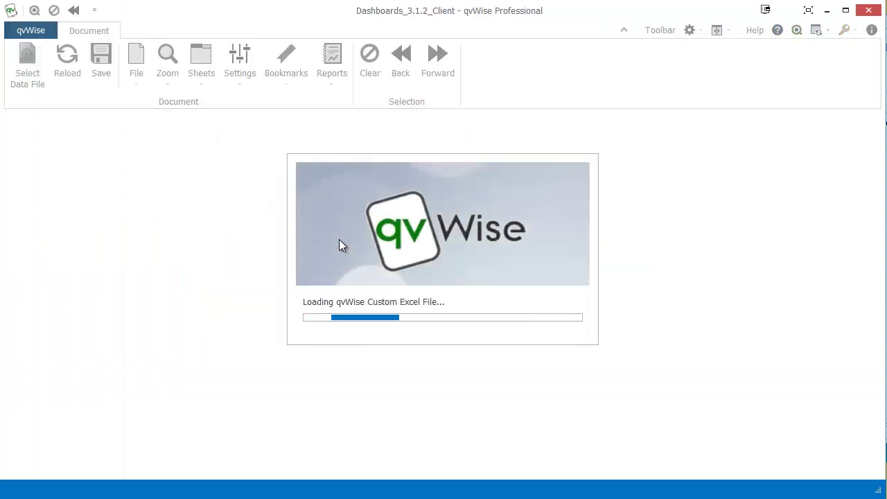
# - Set the model's Use a Custom Excel File option to No and reload the model
pyautogui.click(112, 121)
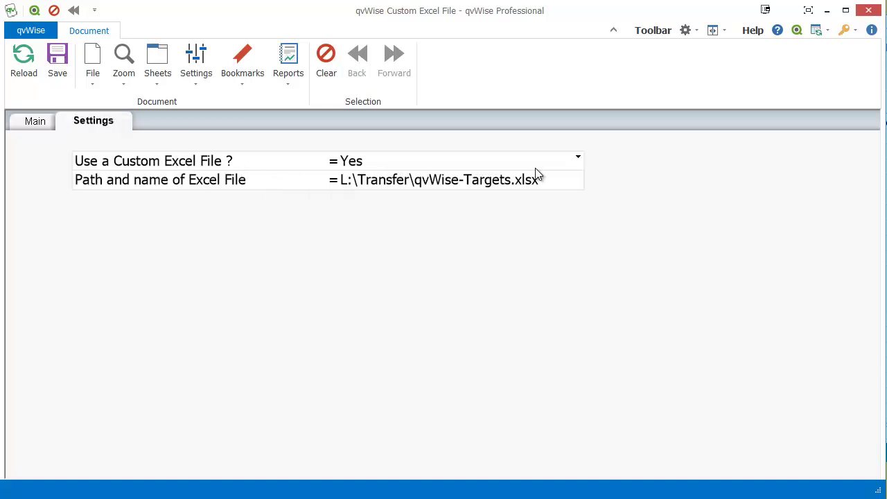
pyautogui.click(578, 160)
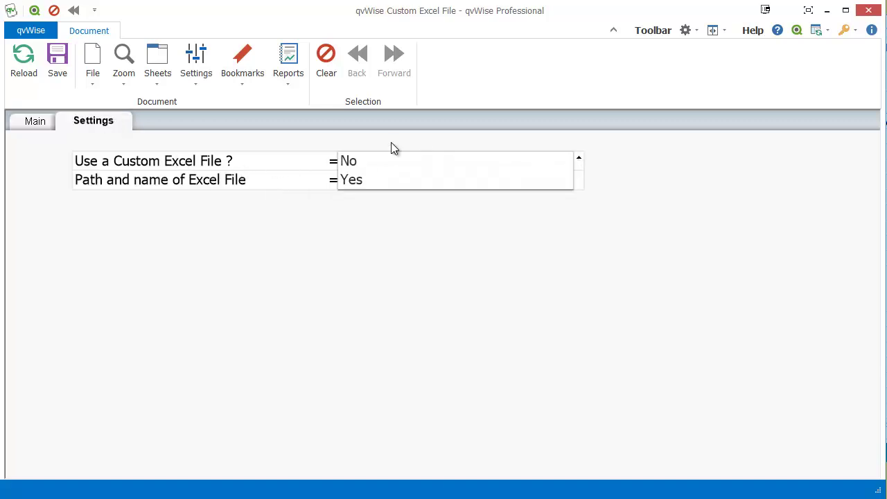
pyautogui.click(378, 165)
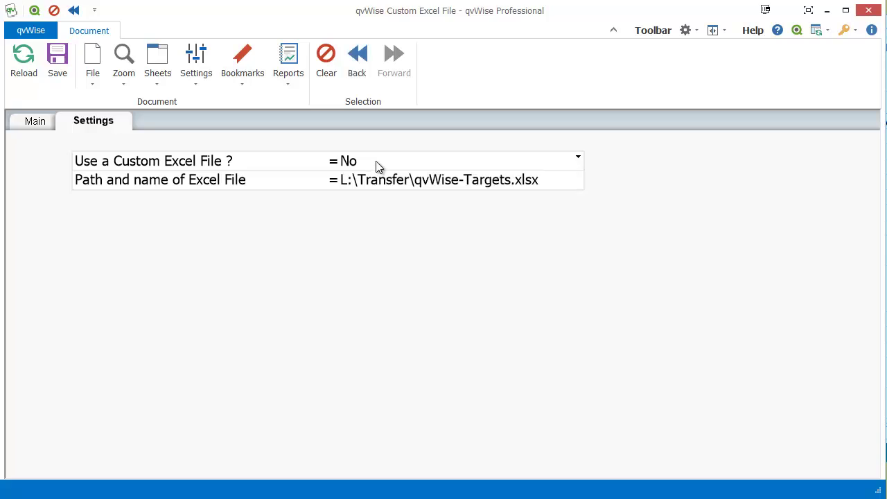
pyautogui.hotkey('alt', 'Tab')
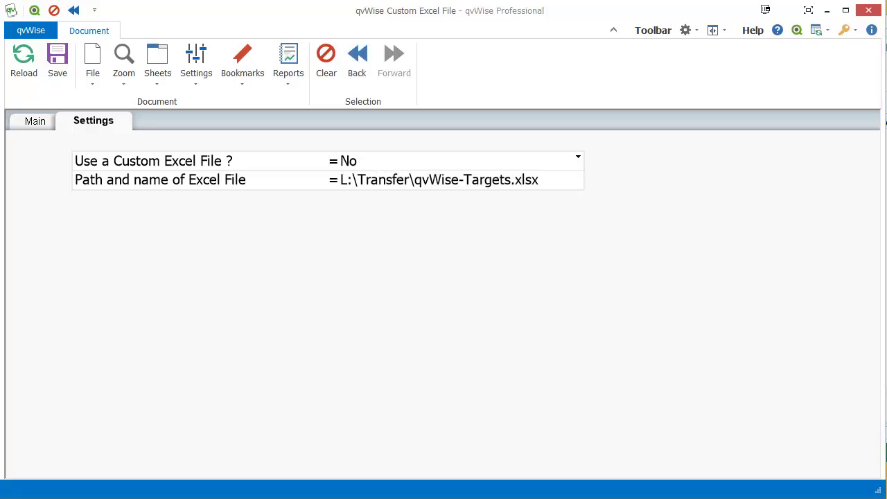
pyautogui.moveTo(685, 49); pyautogui.dragTo(659, 48)
pyautogui.click(21, 70)
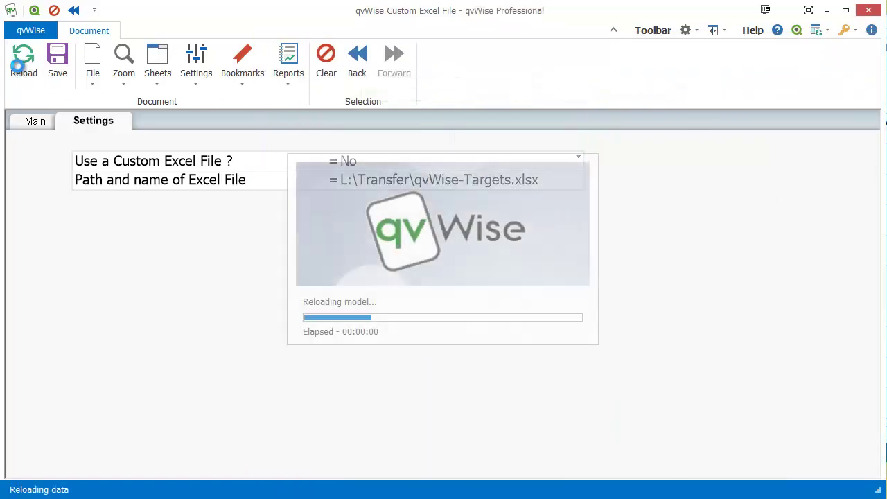
# - Check which source tables the Member Targets table box on the Main sheet offers, and compare them with the Excel workbook
pyautogui.click(36, 123)
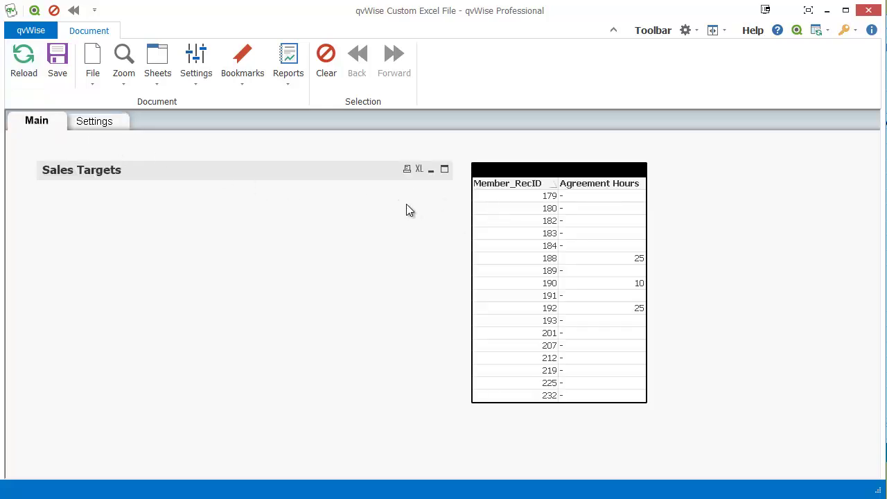
pyautogui.rightClick(510, 178)
pyautogui.click(518, 180)
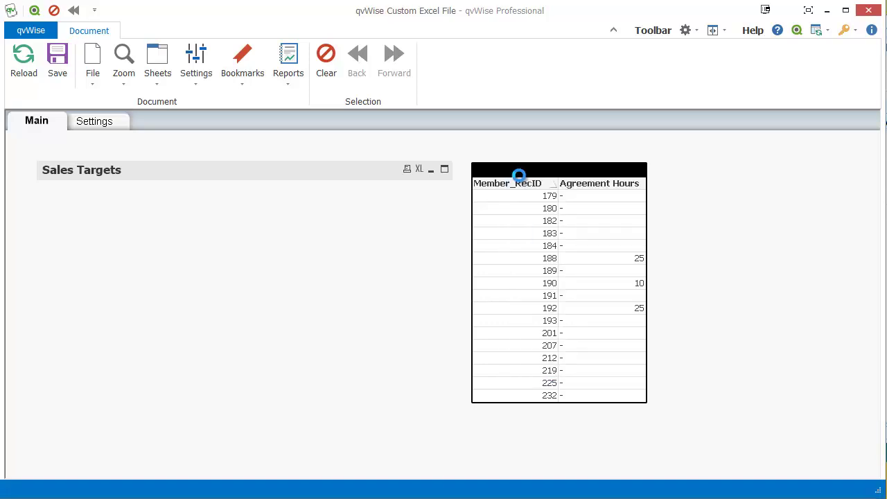
pyautogui.click(281, 389)
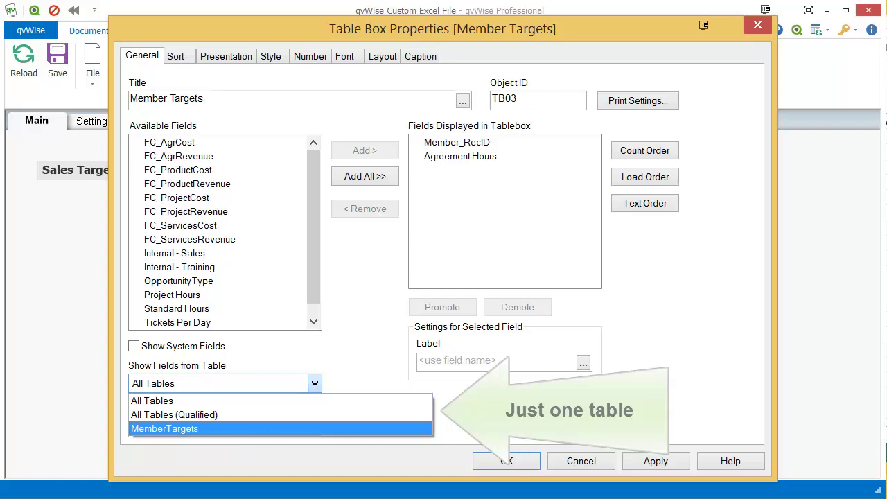
pyautogui.hotkey('alt', 'Tab')
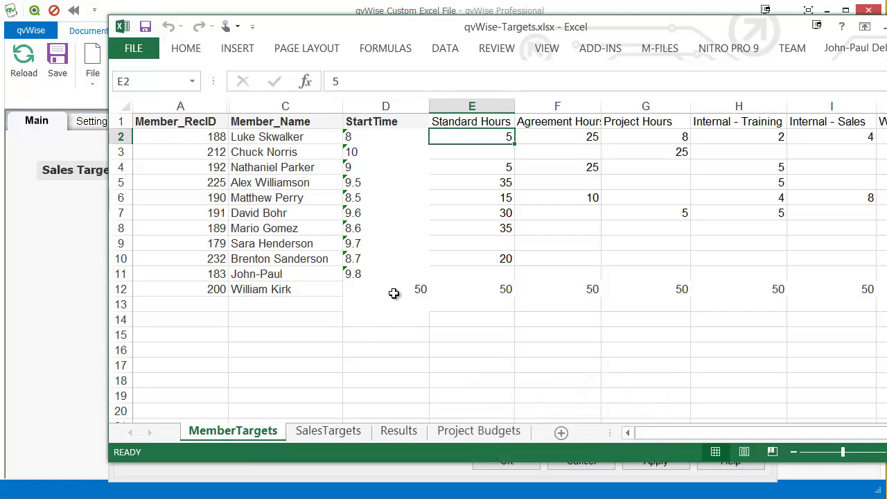
pyautogui.hotkey('alt', 'Tab')
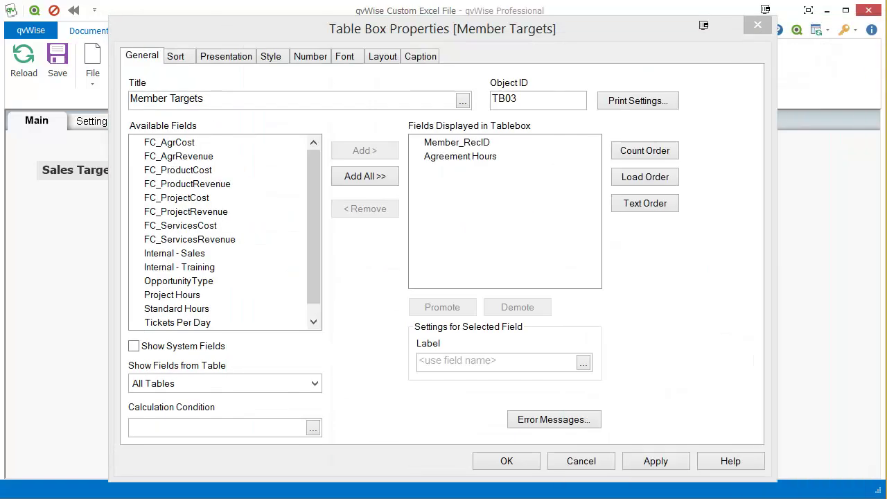
pyautogui.click(581, 465)
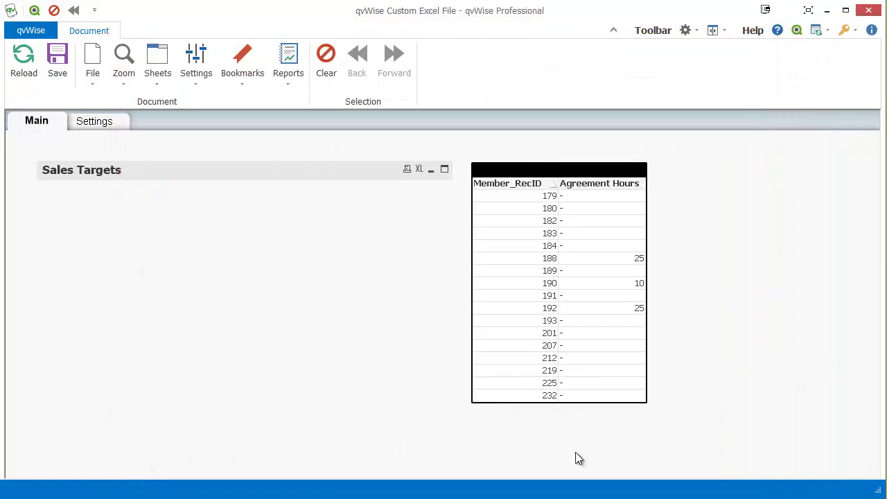
# - Set the model's Use a Custom Excel File option to Yes
pyautogui.click(98, 123)
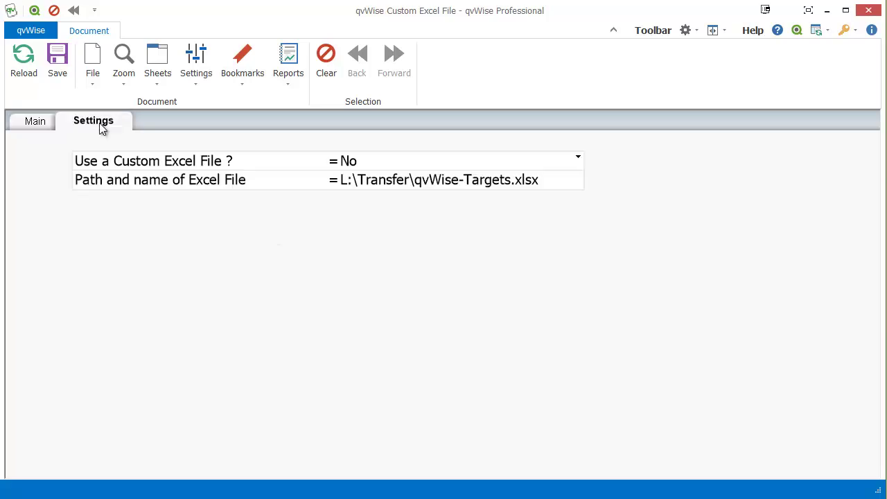
pyautogui.click(579, 161)
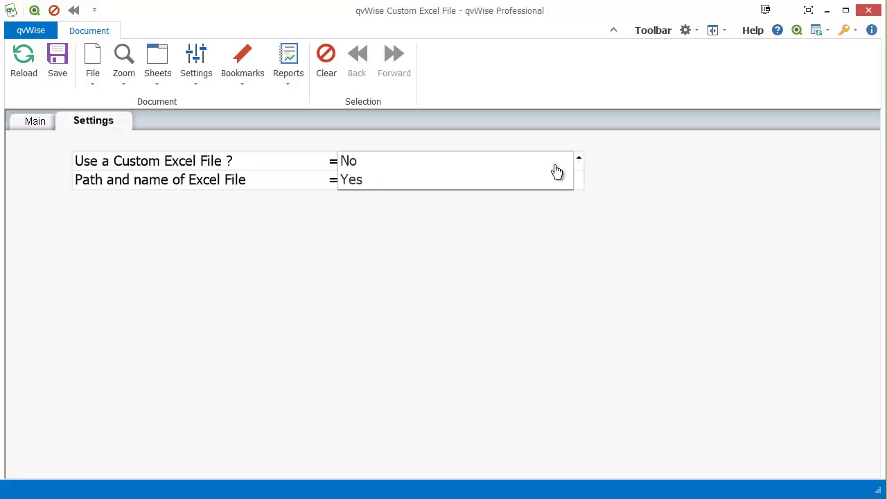
pyautogui.click(352, 182)
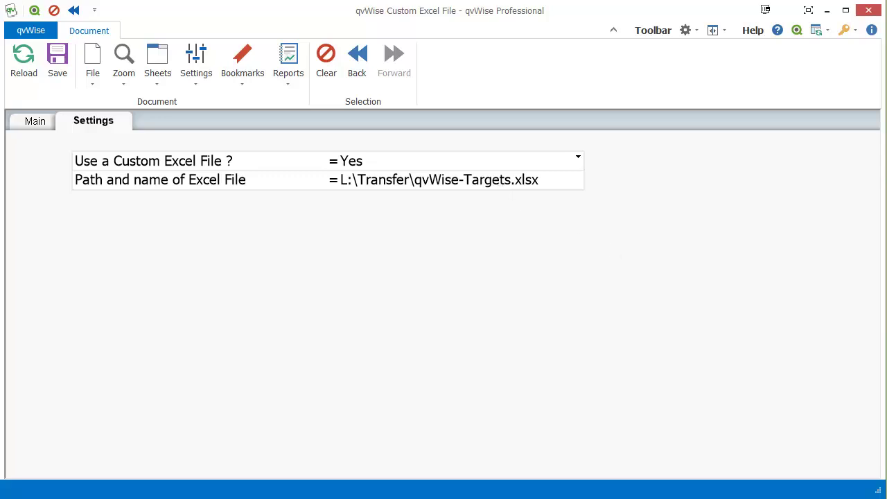
# - Open qvWise-Targets.xlsx from L:\Transfer and review its SalesTargets, Results and Project Budgets sheets
pyautogui.moveTo(487, 13); pyautogui.dragTo(407, 14)
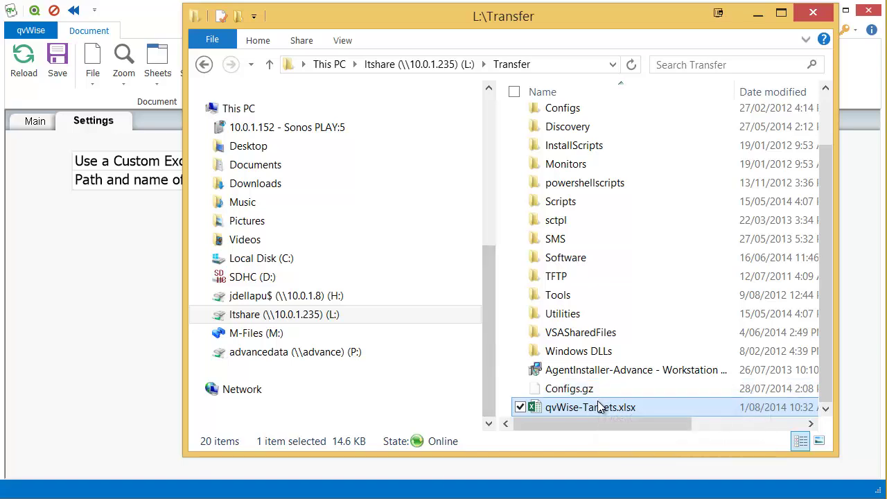
pyautogui.moveTo(600, 406); pyautogui.dragTo(600, 409)
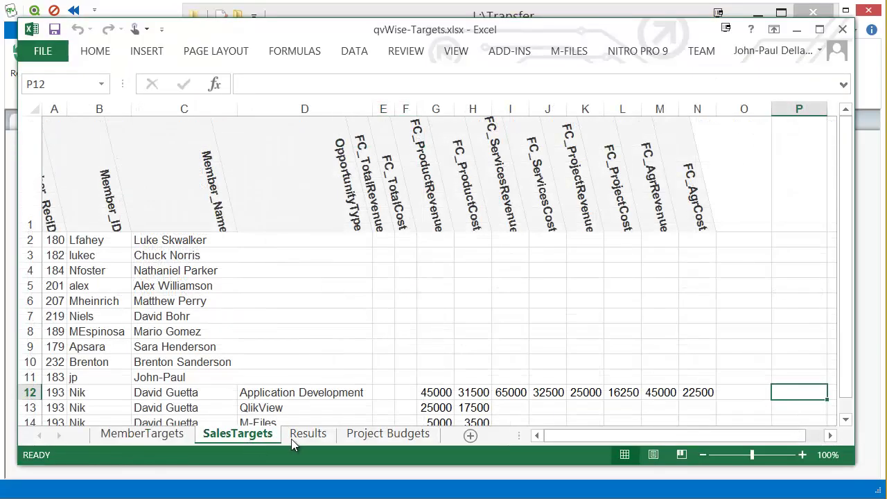
pyautogui.click(307, 435)
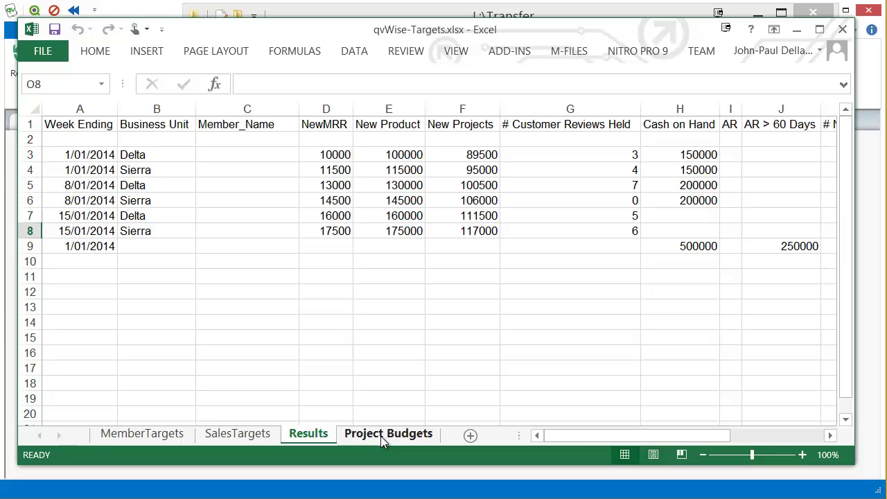
pyautogui.click(381, 436)
pyautogui.click(331, 435)
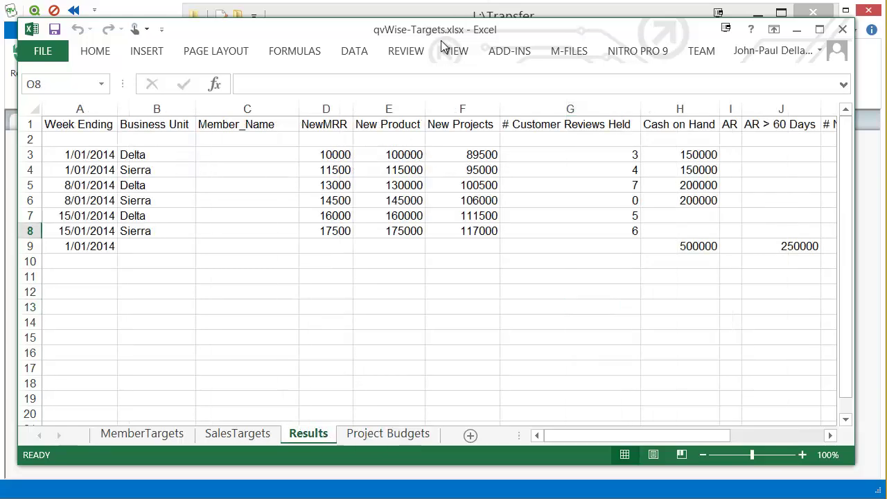
# - Open customExcel.qvs from the local qvWise folder in Notepad++ and examine its SalesTargets load section
pyautogui.hotkey('alt', 'Tab')
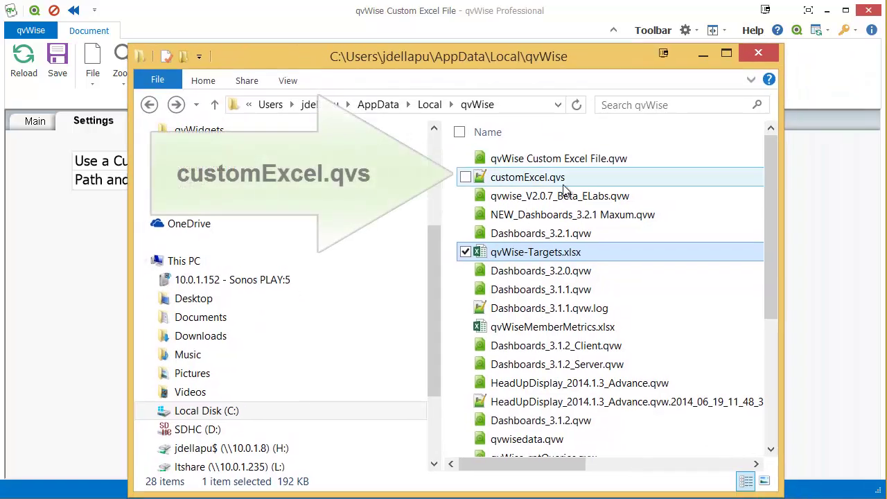
pyautogui.click(547, 184)
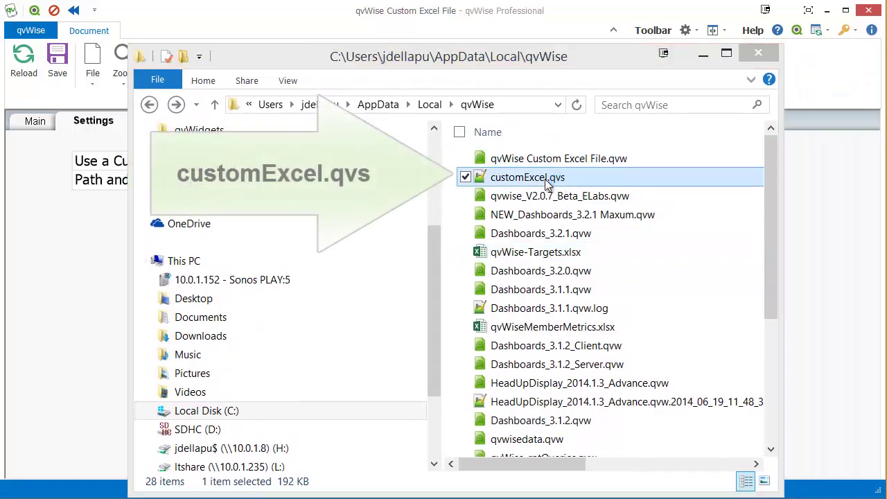
pyautogui.press('Return')
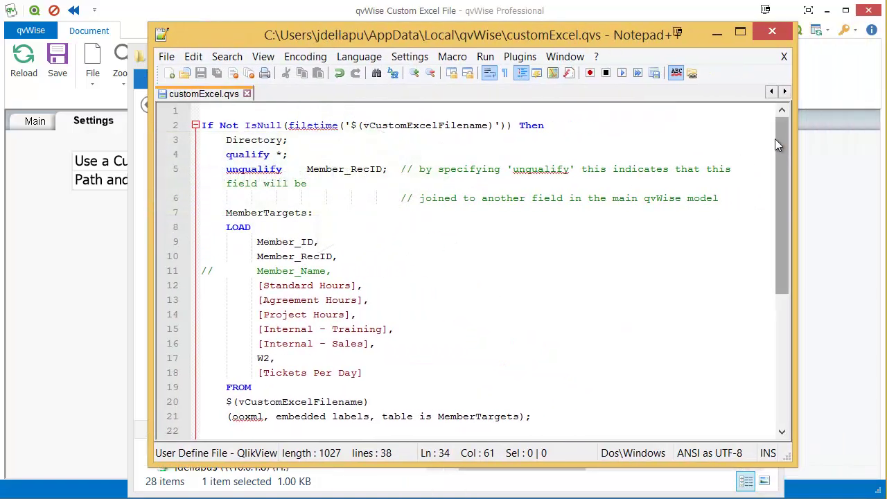
pyautogui.moveTo(775, 138); pyautogui.dragTo(787, 232)
pyautogui.click(261, 274)
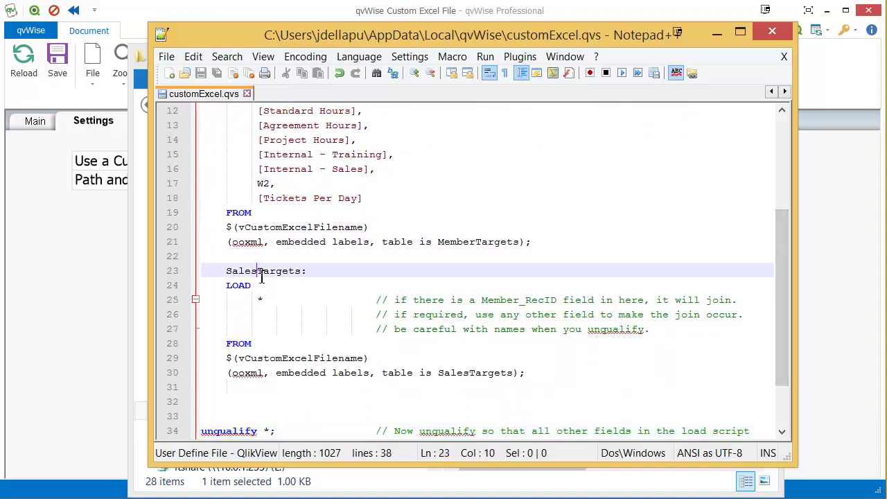
pyautogui.doubleClick(261, 274)
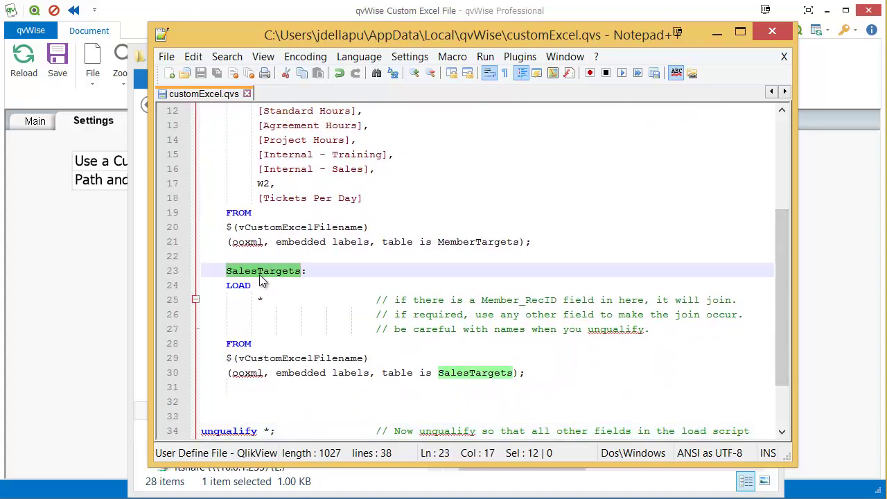
# - Switch back to qvWise and reload the model with the custom Excel file enabled
pyautogui.click(79, 255)
pyautogui.click(22, 58)
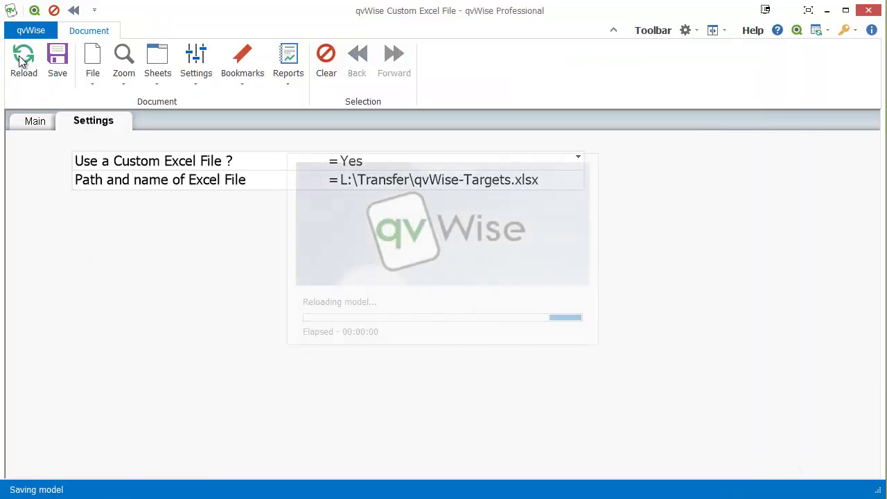
# - Check which source tables are available in the properties of the Sales Targets table box on the Main sheet
pyautogui.click(30, 124)
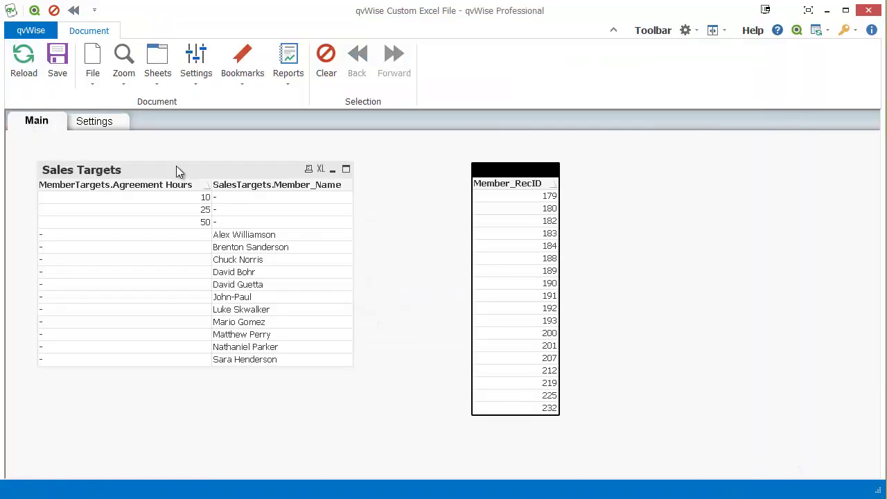
pyautogui.rightClick(245, 172)
pyautogui.click(260, 181)
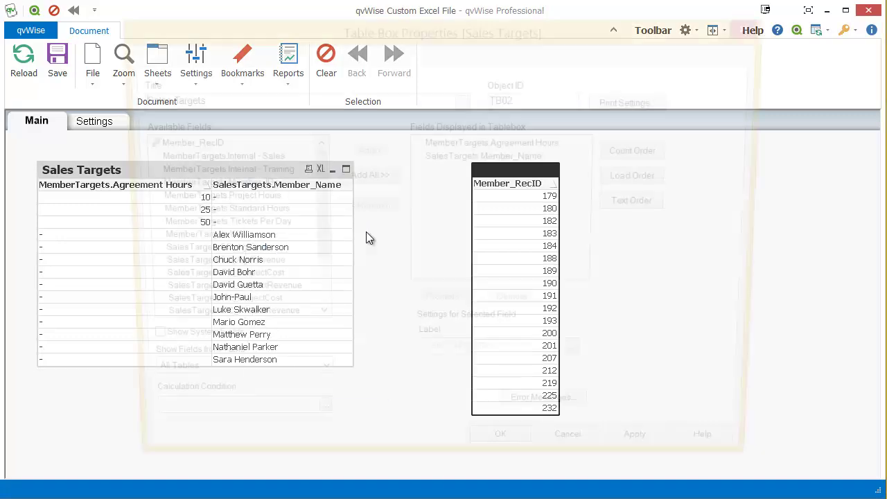
pyautogui.click(257, 386)
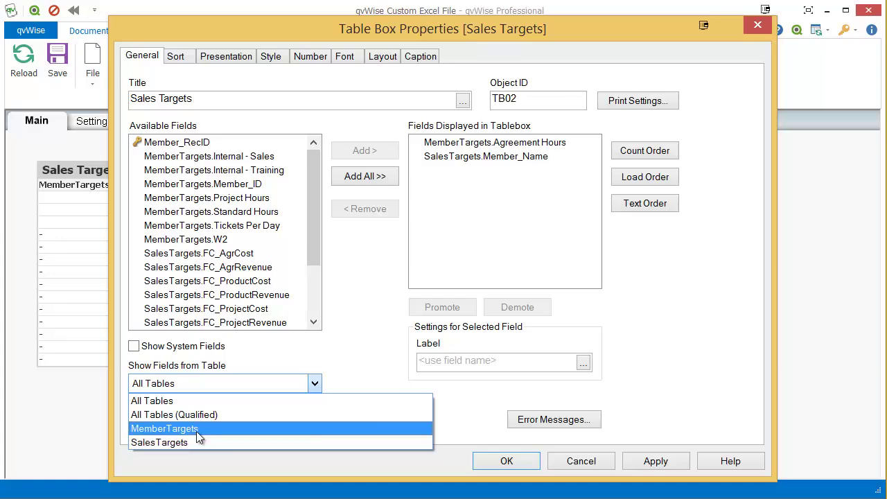
pyautogui.press('Escape')
pyautogui.click(515, 461)
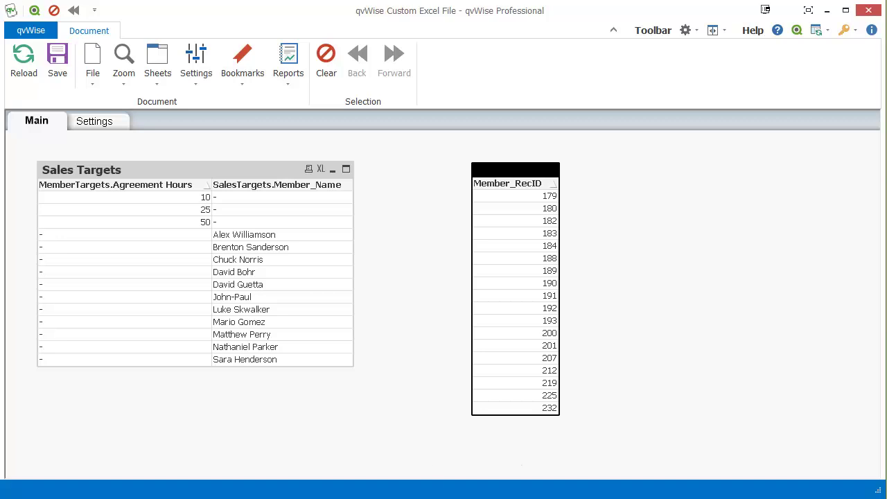
# - Switch to customExcel.qvs in Notepad++ and duplicate the whole SalesTargets load block directly below the original
pyautogui.hotkey('alt', 'Tab')
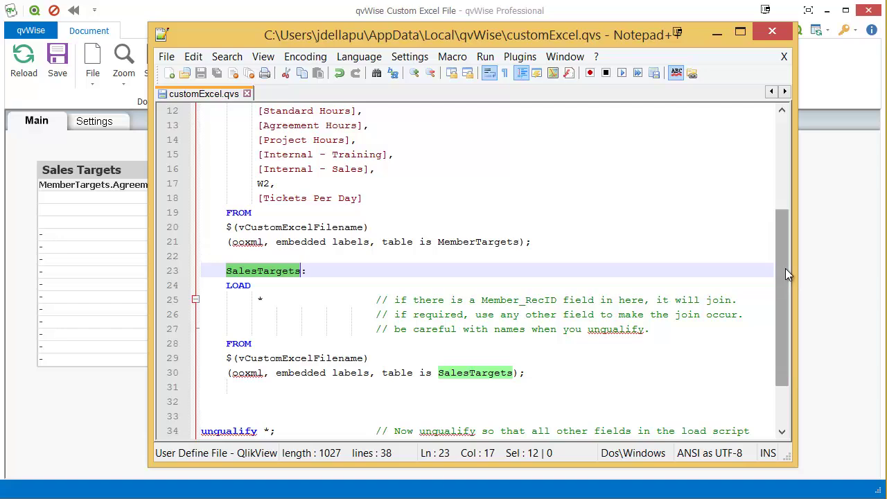
pyautogui.hotkey('alt', 'Tab')
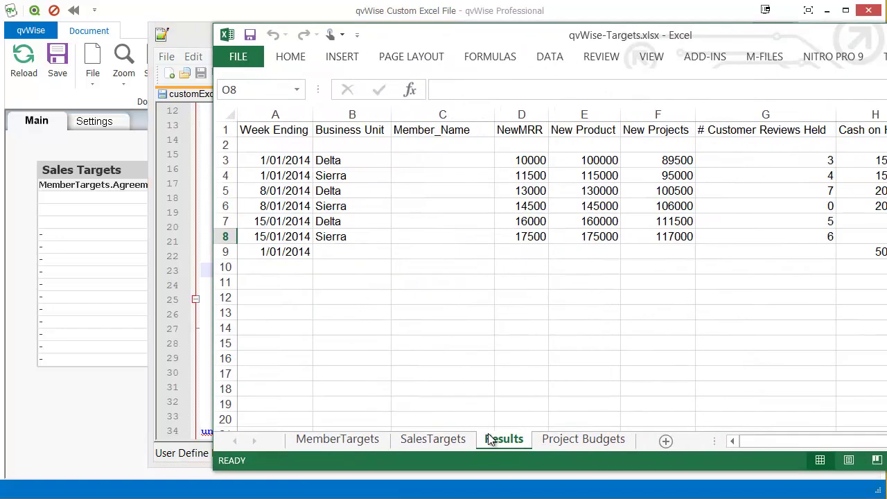
pyautogui.click(208, 387)
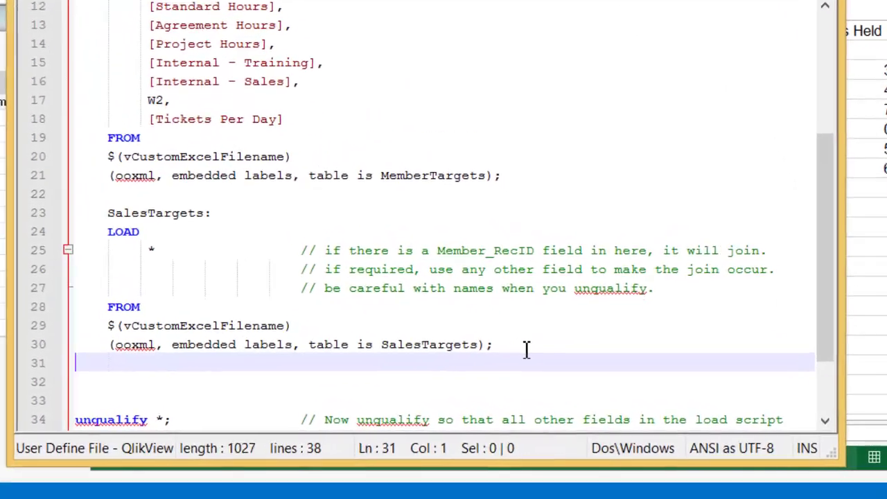
pyautogui.moveTo(57, 360); pyautogui.dragTo(35, 208)
pyautogui.hotkey('ctrl', 'c')
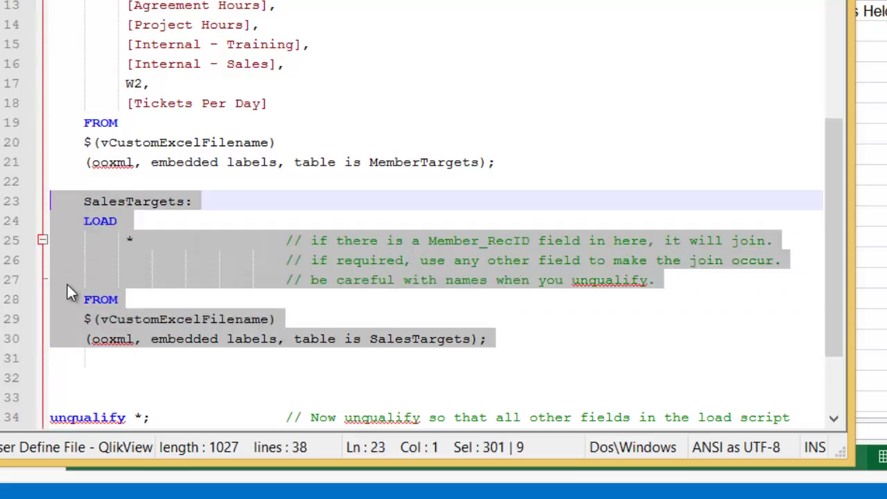
pyautogui.click(76, 382)
pyautogui.hotkey('ctrl', 'v')
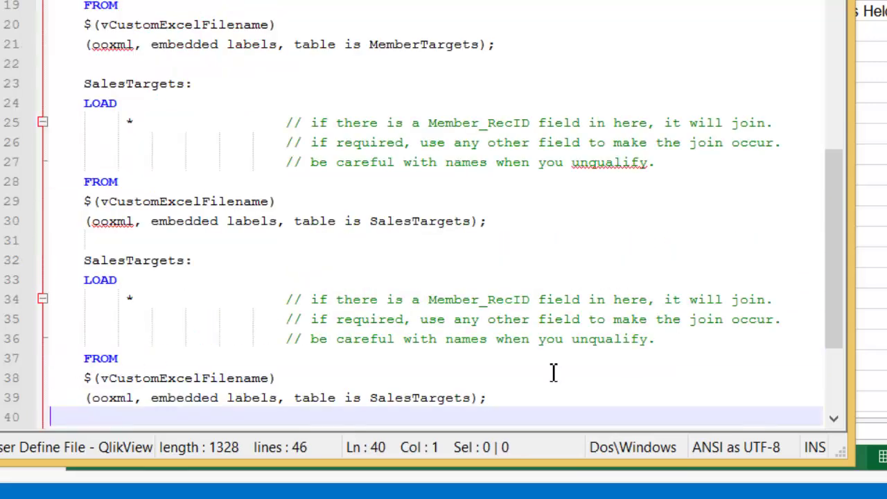
pyautogui.scroll(1, 549, 366)
pyautogui.scroll(-2, 183, 309)
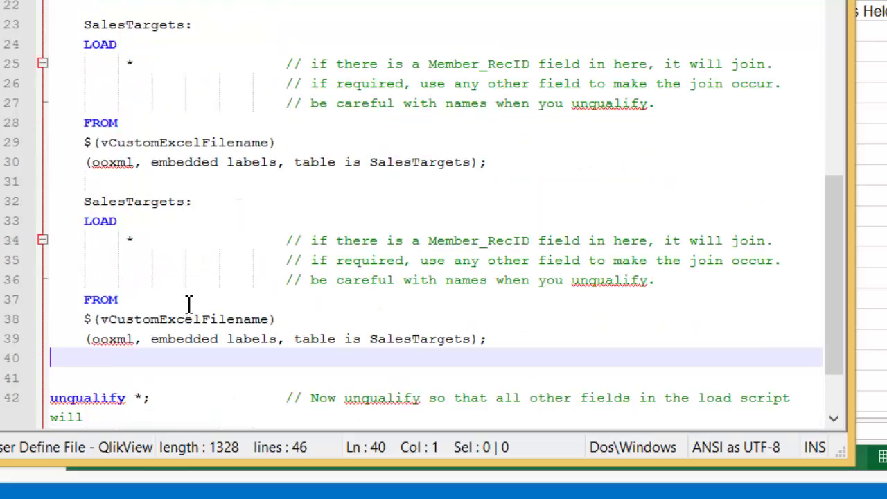
# - Rename the table label of the duplicated load block to Results
pyautogui.doubleClick(142, 204)
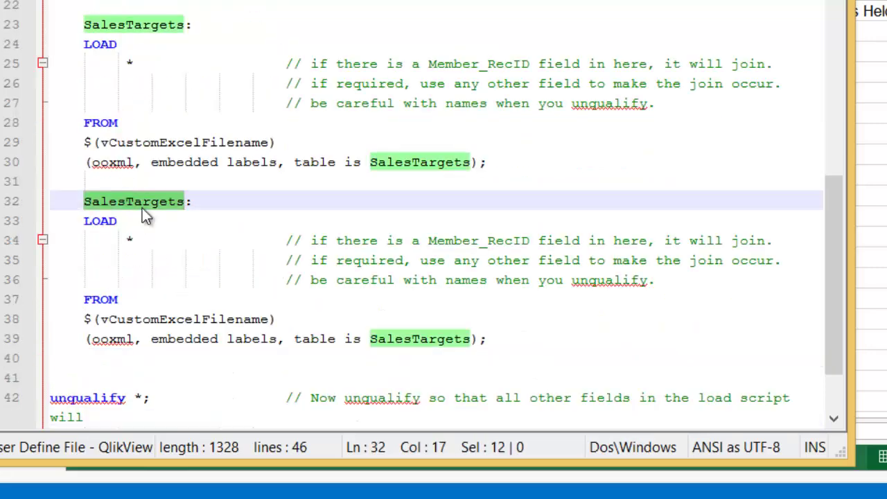
pyautogui.write('Rest')
pyautogui.write('lts:')
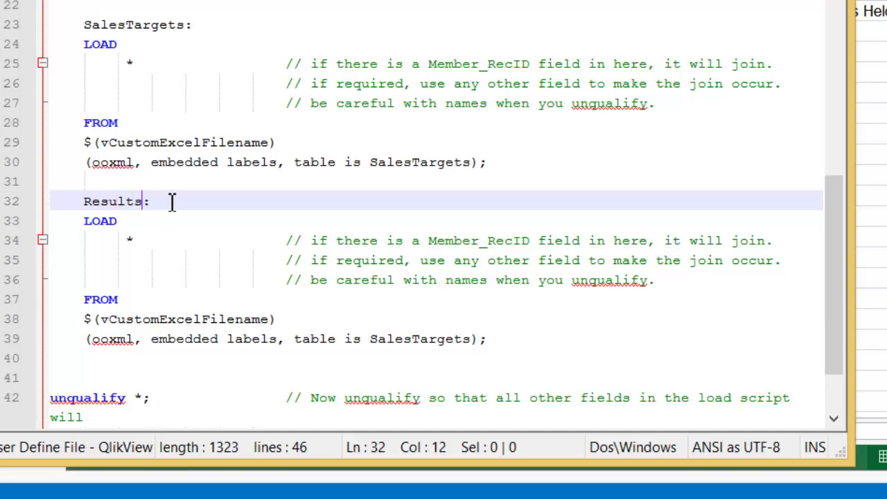
pyautogui.click(165, 201)
pyautogui.moveTo(165, 201); pyautogui.dragTo(90, 211)
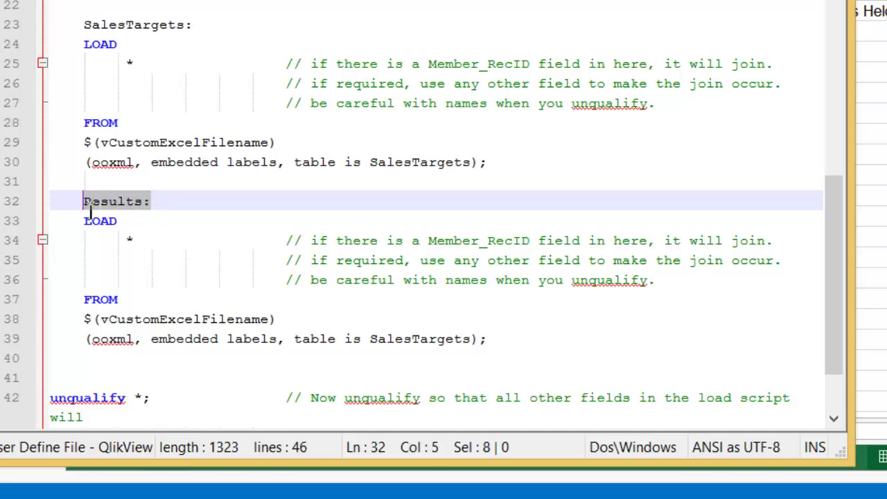
# - Set the source table in the Results block's FROM clause to Results, matching the sheet name in the Excel workbook
pyautogui.doubleClick(430, 340)
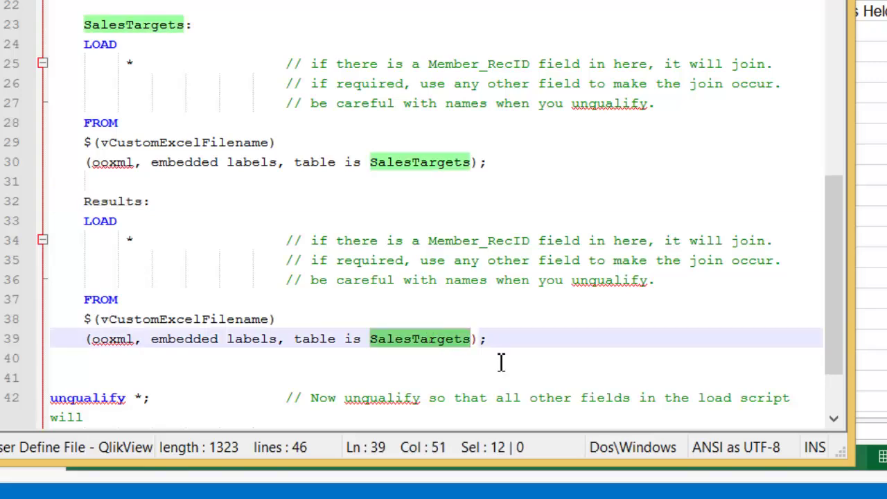
pyautogui.moveTo(500, 473); pyautogui.dragTo(510, 393)
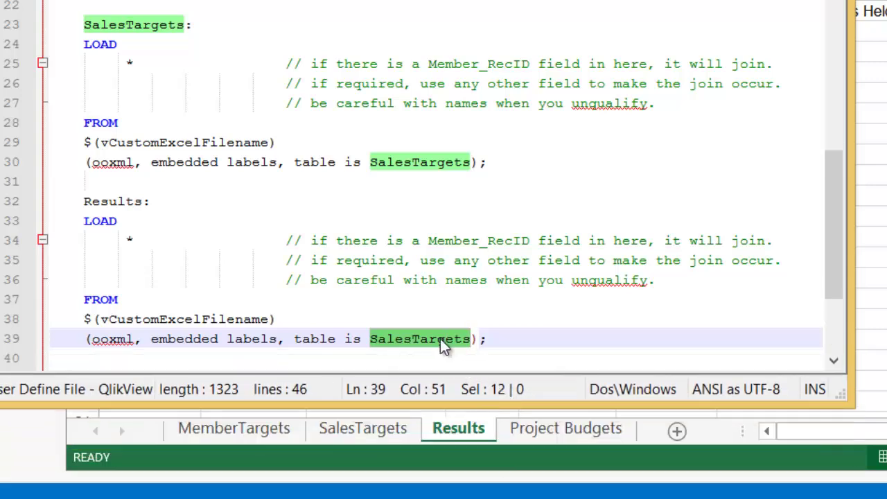
pyautogui.write('R')
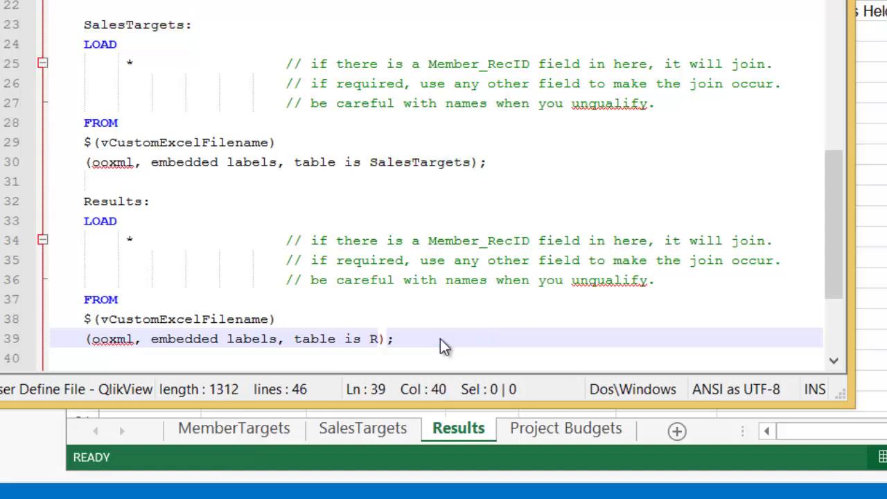
pyautogui.write('esult')
pyautogui.press('BackSpace')
pyautogui.press('BackSpace')
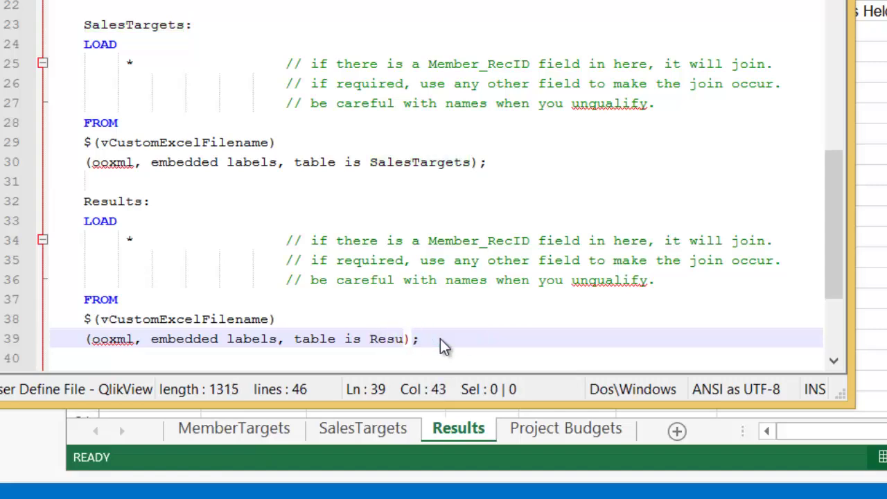
pyautogui.write('lts')
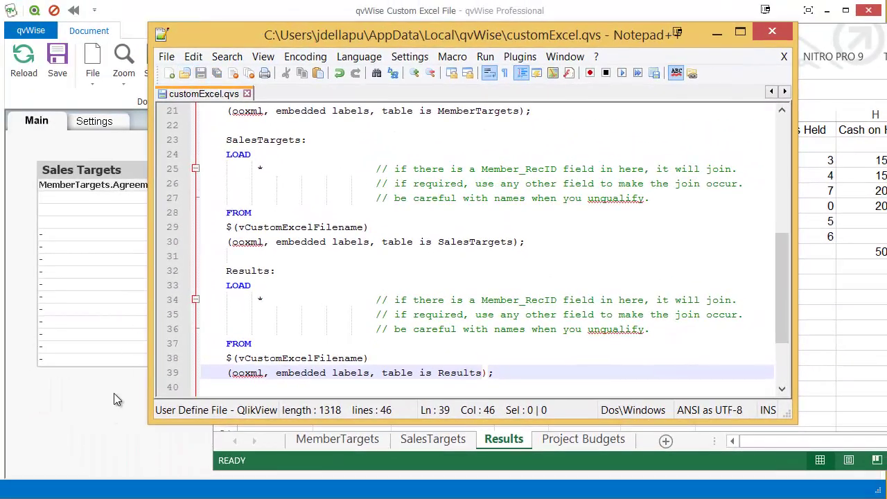
# - Switch back to qvWise, reload the model and check the source tables offered in the Sales Targets table box properties
pyautogui.click(114, 393)
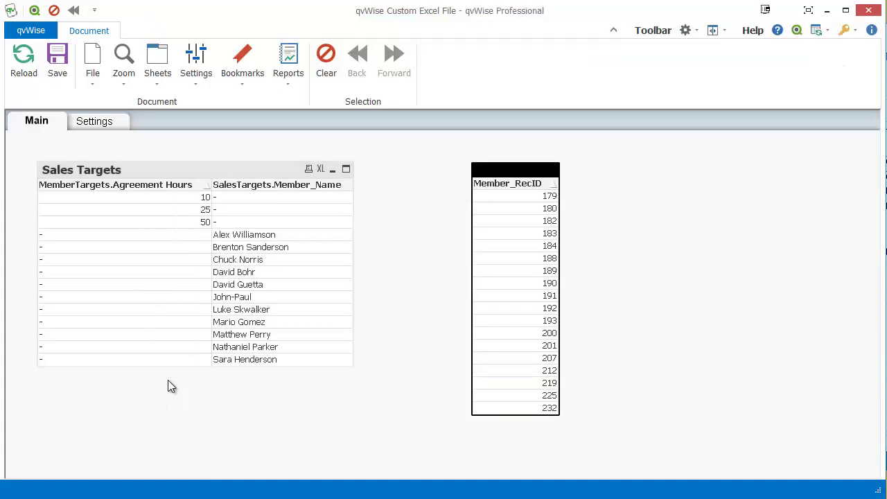
pyautogui.click(28, 71)
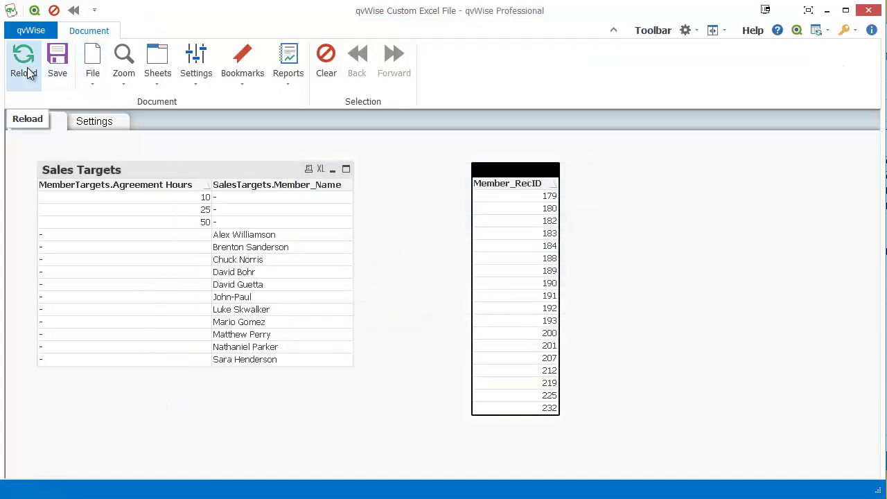
pyautogui.rightClick(245, 169)
pyautogui.click(284, 179)
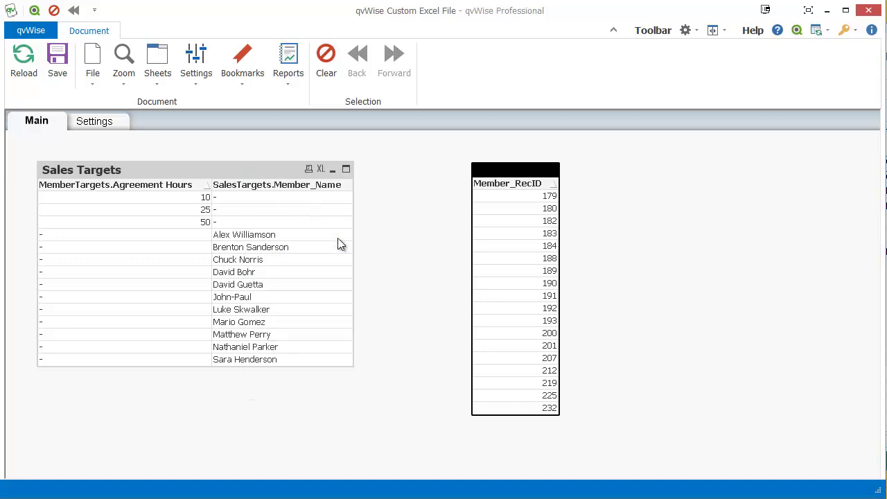
pyautogui.click(261, 381)
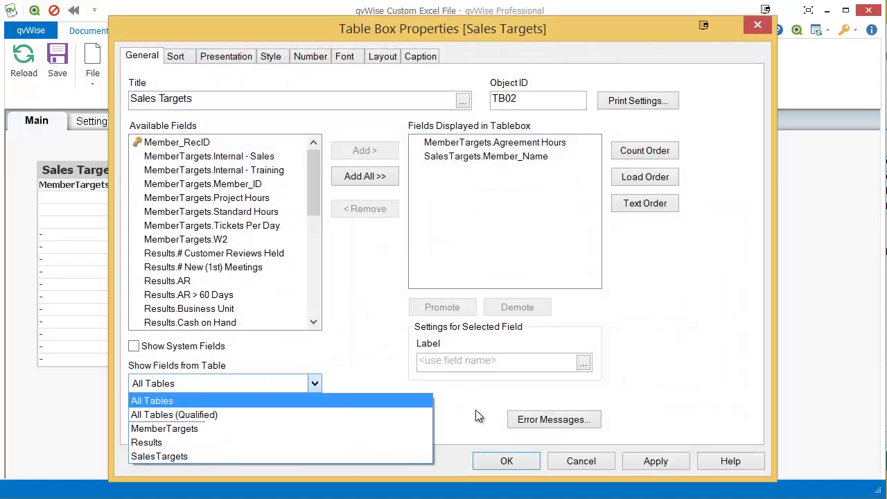
pyautogui.click(458, 457)
pyautogui.click(499, 461)
# - Add a new sheet and create a table box on it containing all fields from the Results table
pyautogui.click(160, 78)
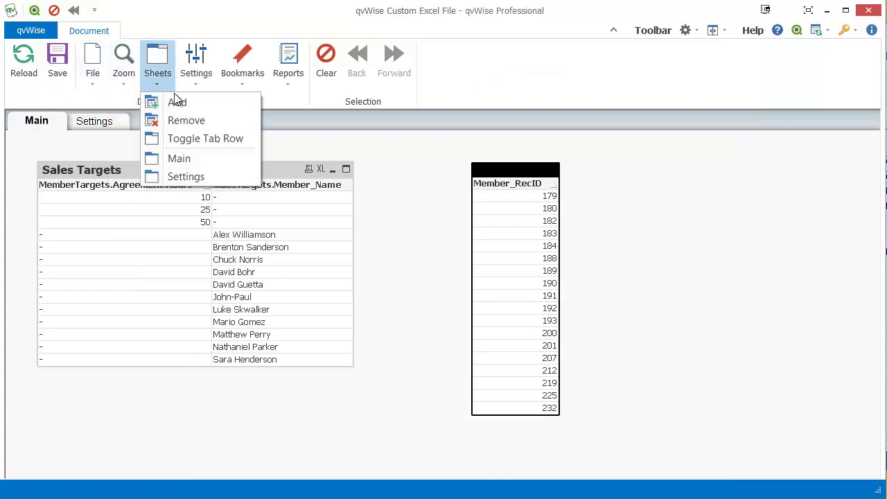
pyautogui.click(155, 101)
pyautogui.rightClick(217, 201)
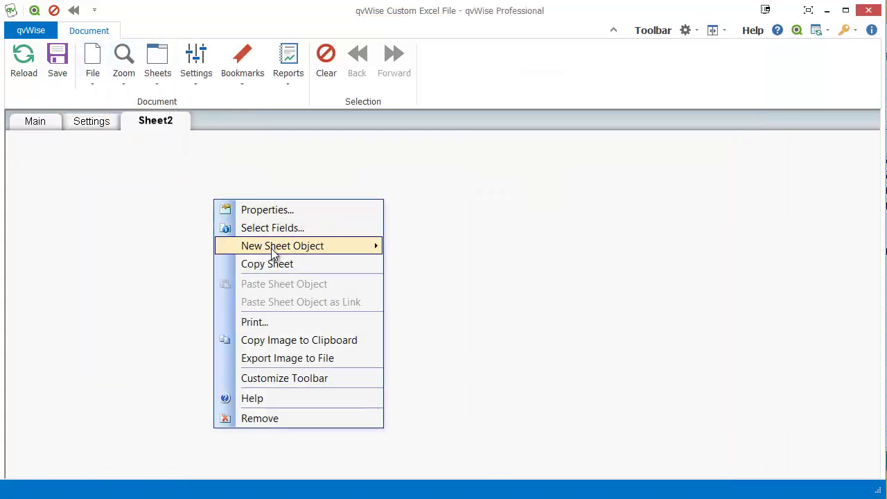
pyautogui.moveTo(263, 247)
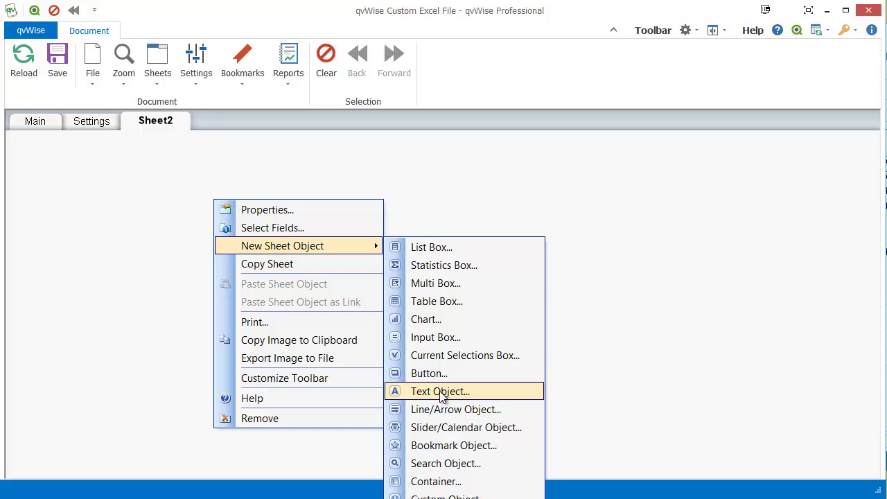
pyautogui.click(453, 301)
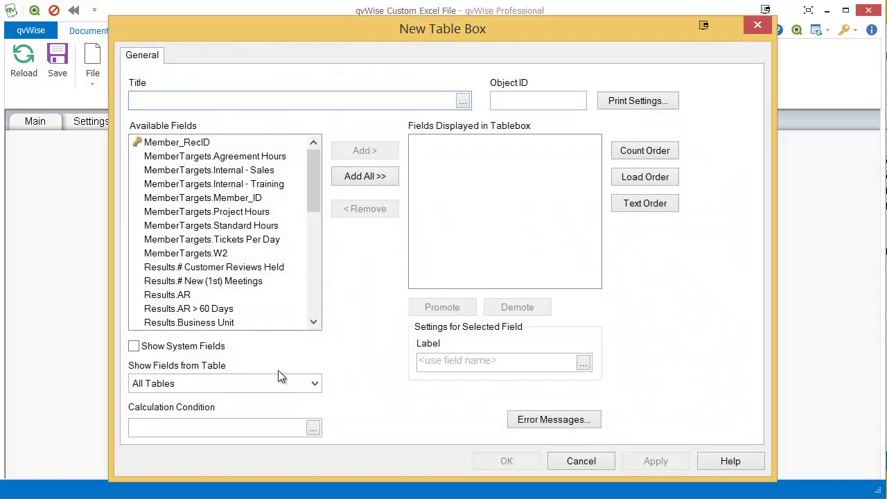
pyautogui.click(258, 378)
pyautogui.click(198, 443)
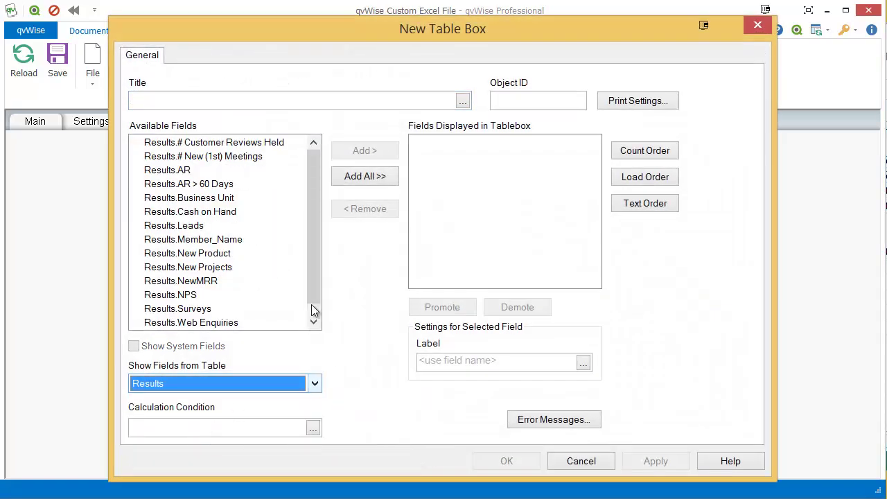
pyautogui.click(365, 176)
pyautogui.click(510, 461)
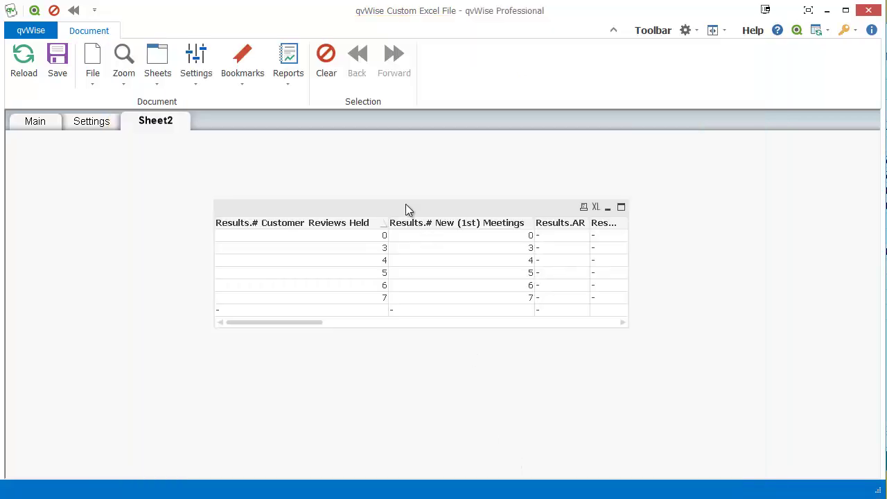
# - Move the new table box up and to the left on its sheet, and switch to the Results sheet of qvWise-Targets.xlsx in Excel
pyautogui.moveTo(407, 209); pyautogui.dragTo(281, 183)
pyautogui.hotkey('alt', 'Tab')
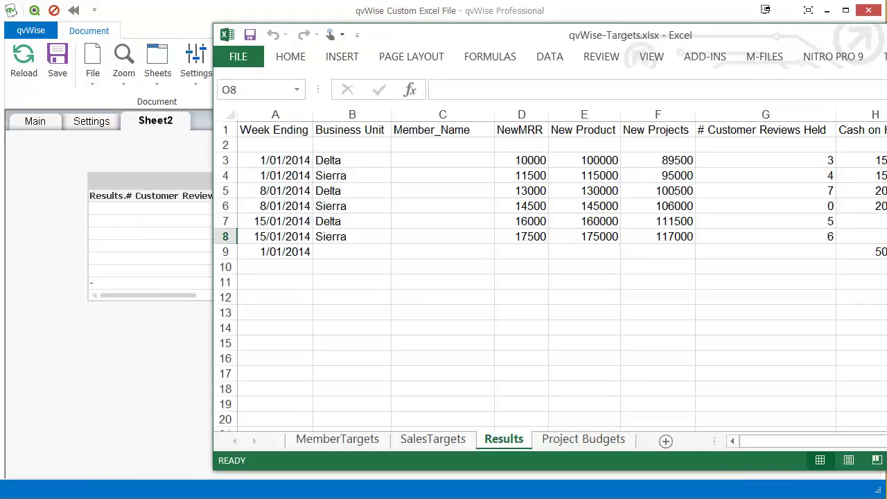